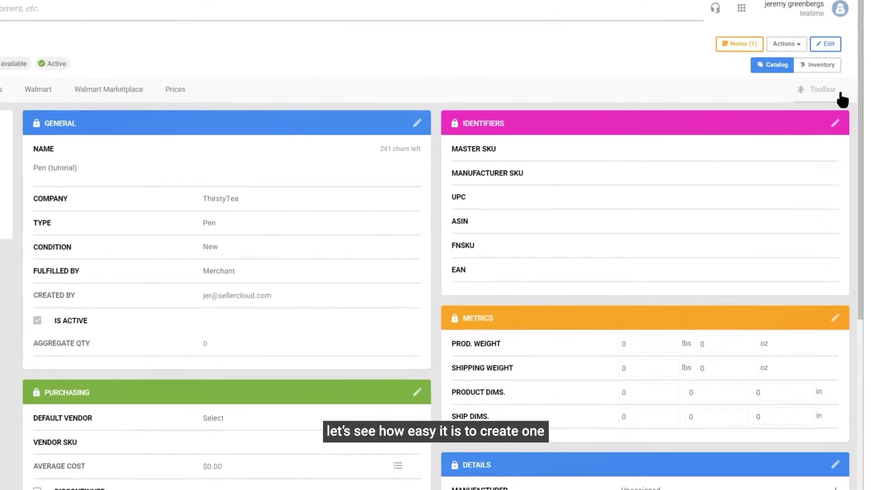
# Open the product's Variations tool from the Toolbox and pin its tab as a favourite.
pyautogui.click(840, 93)
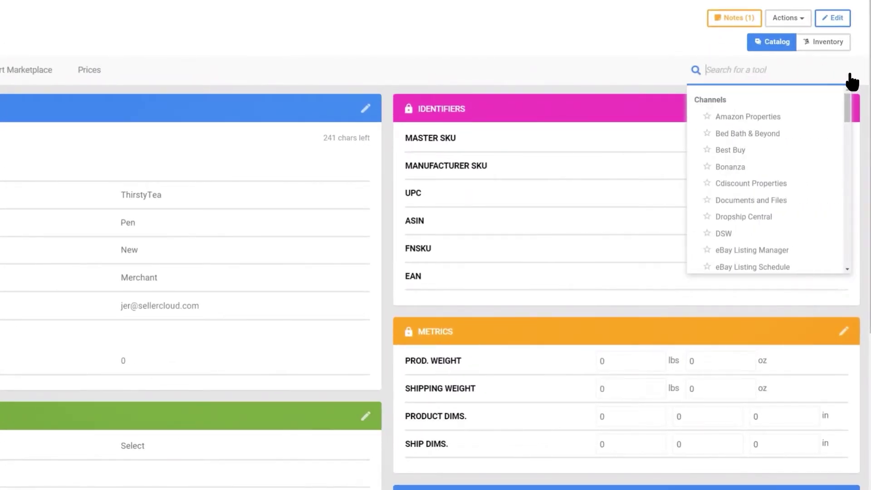
pyautogui.write('variation')
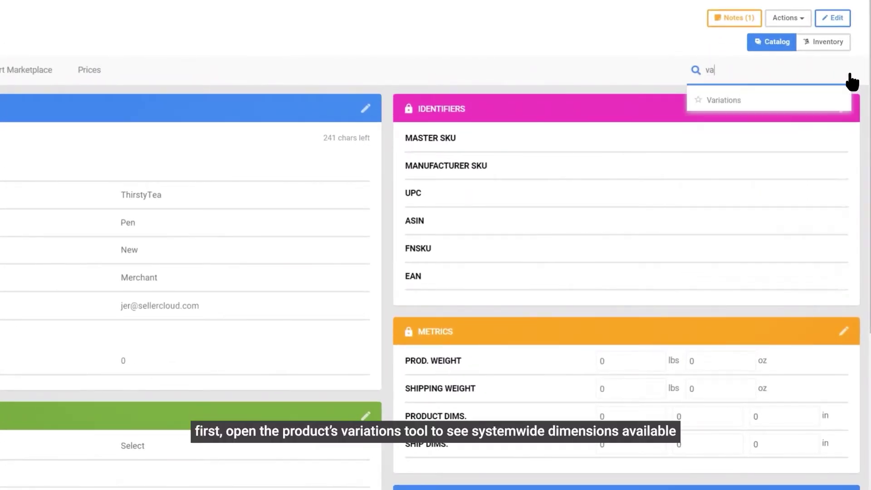
pyautogui.write('s')
pyautogui.click(739, 104)
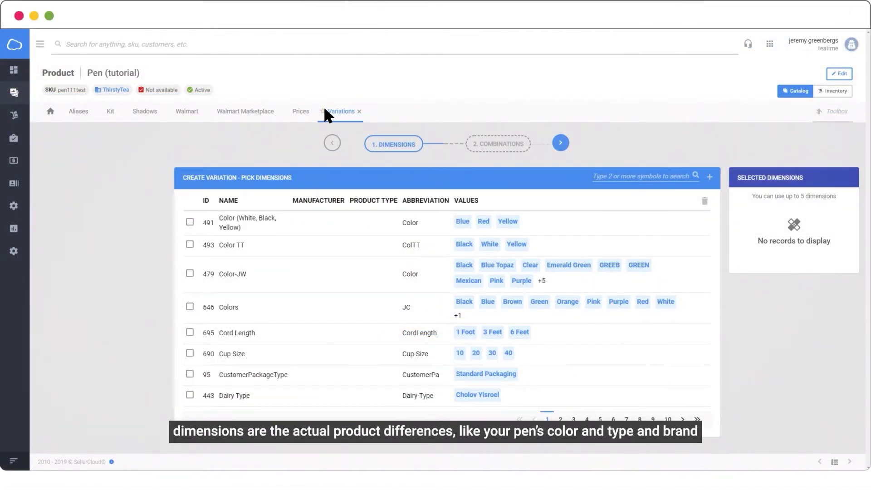
pyautogui.click(323, 111)
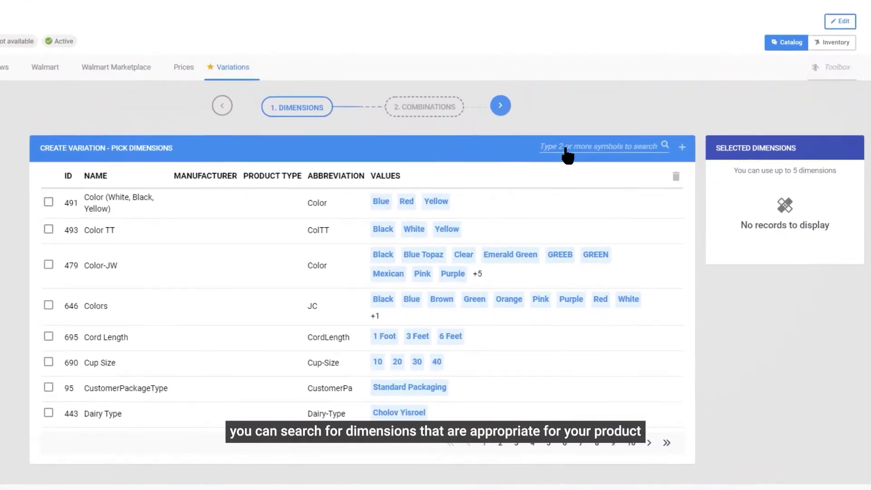
# Filter the dimensions by 'pen' and select Pen Brand.
pyautogui.click(560, 144)
pyautogui.write('pen')
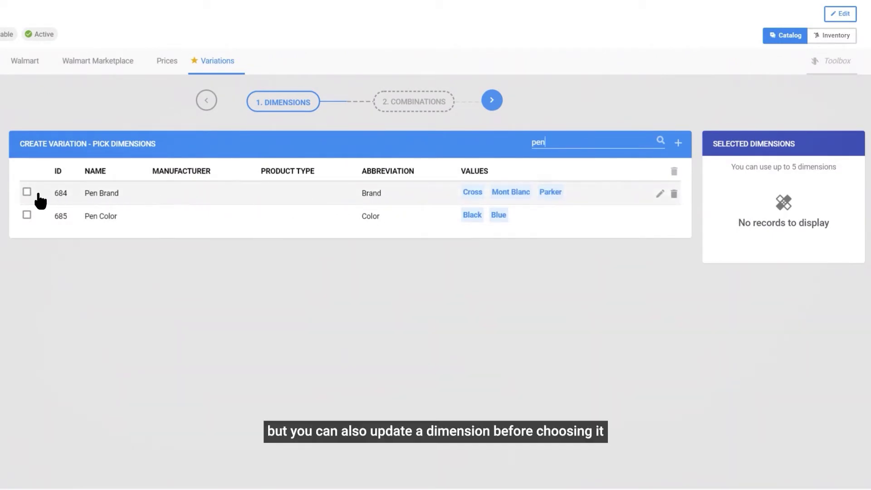
pyautogui.click(27, 194)
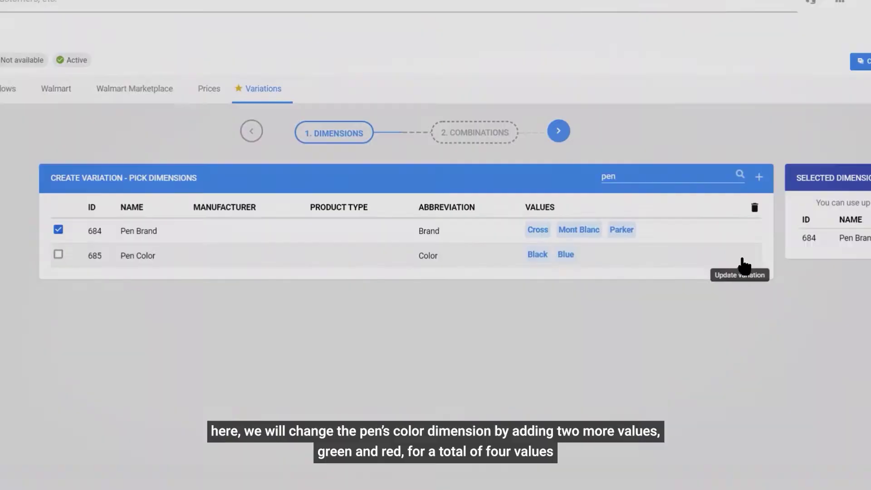
# Add Green with abbreviation GR as a new Pen Color value.
pyautogui.click(661, 218)
pyautogui.click(400, 194)
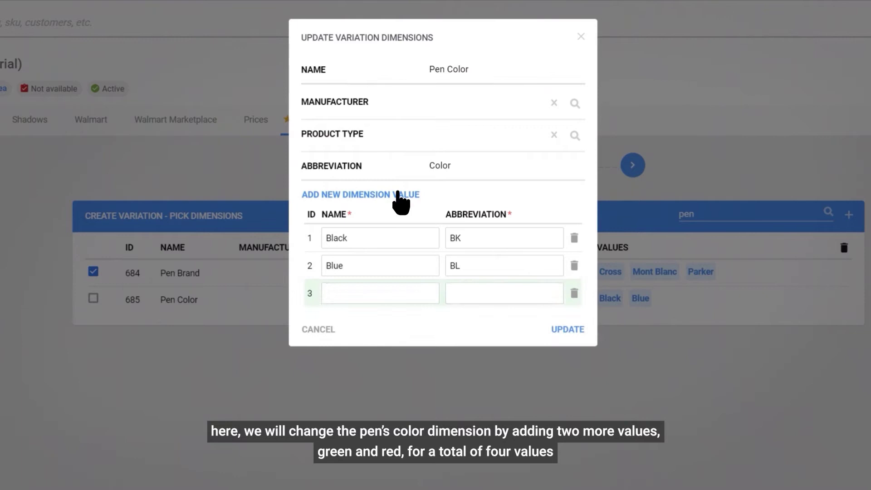
pyautogui.click(344, 294)
pyautogui.write('Green')
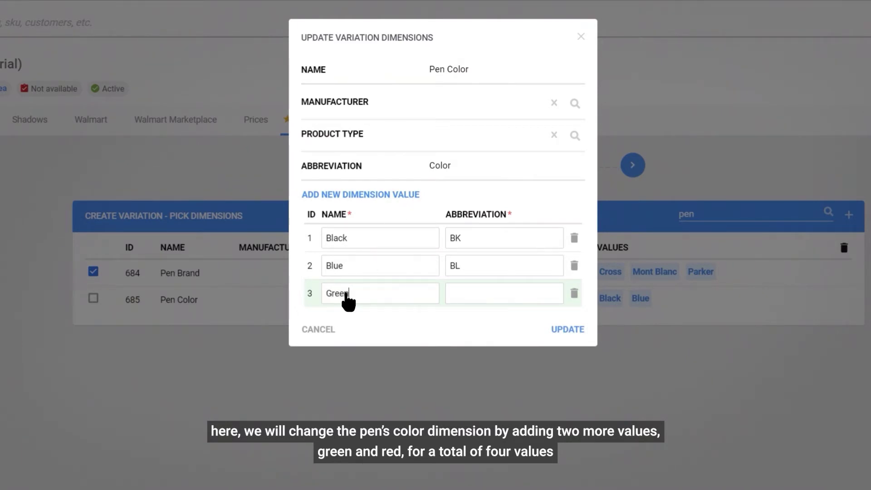
pyautogui.click(455, 297)
pyautogui.write('GR')
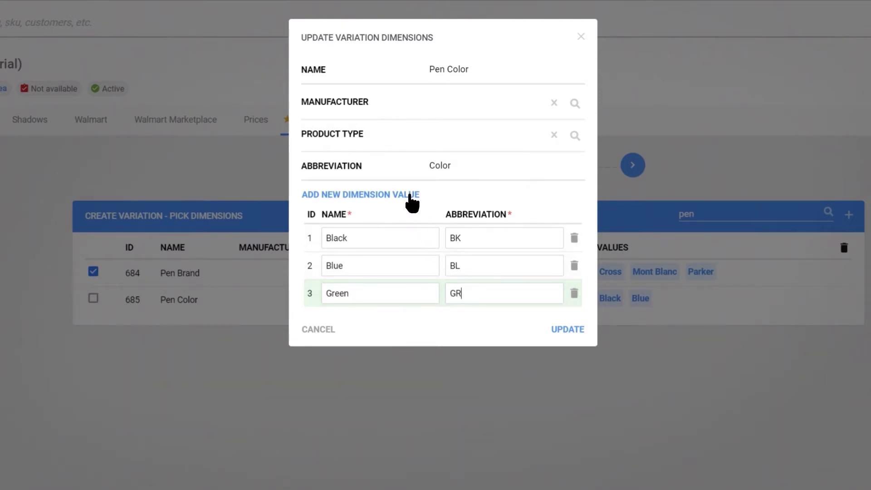
# Add Red with abbreviation RD to Pen Color and save the values.
pyautogui.click(410, 195)
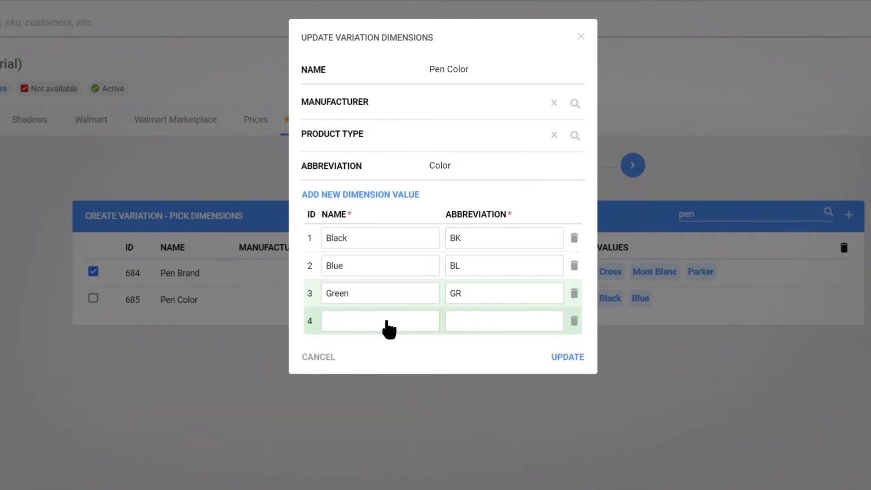
pyautogui.write('Red')
pyautogui.click(472, 324)
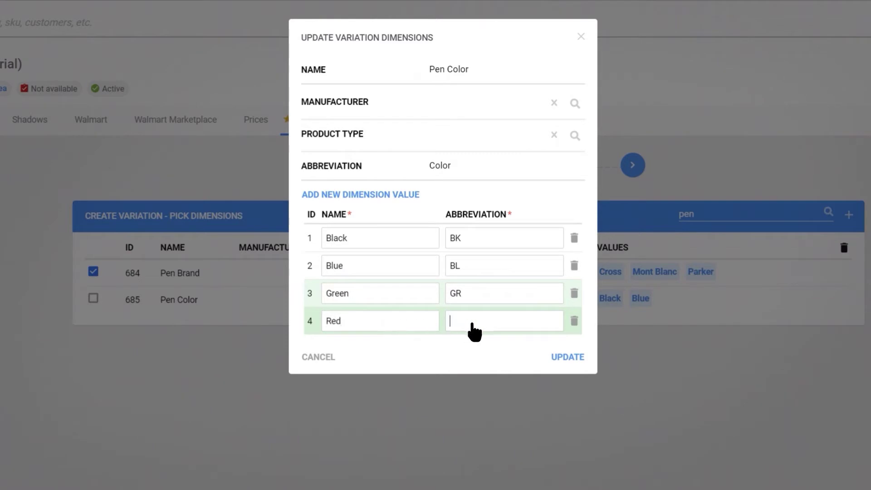
pyautogui.write('RD')
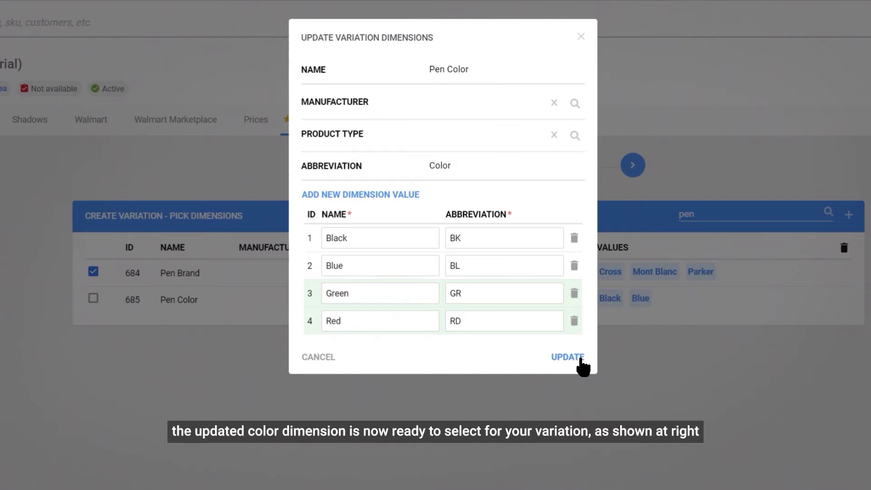
pyautogui.click(581, 359)
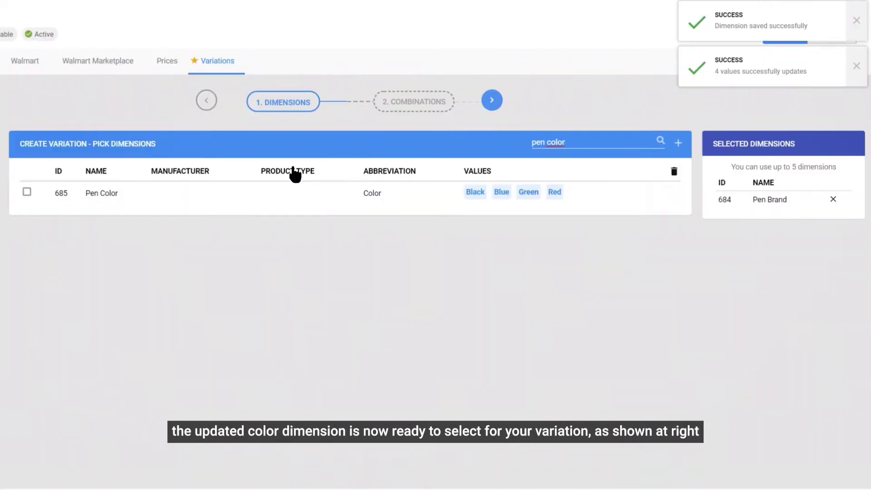
# Select Pen Color (685) as a second dimension next to Pen Brand.
pyautogui.click(28, 192)
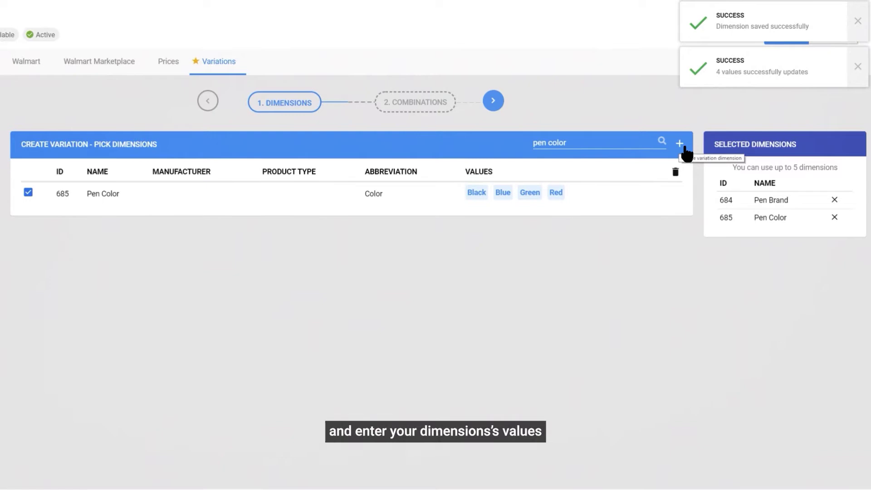
# Create a new dimension with unique and display name 'Pen Type' and abbreviation PT.
pyautogui.click(721, 161)
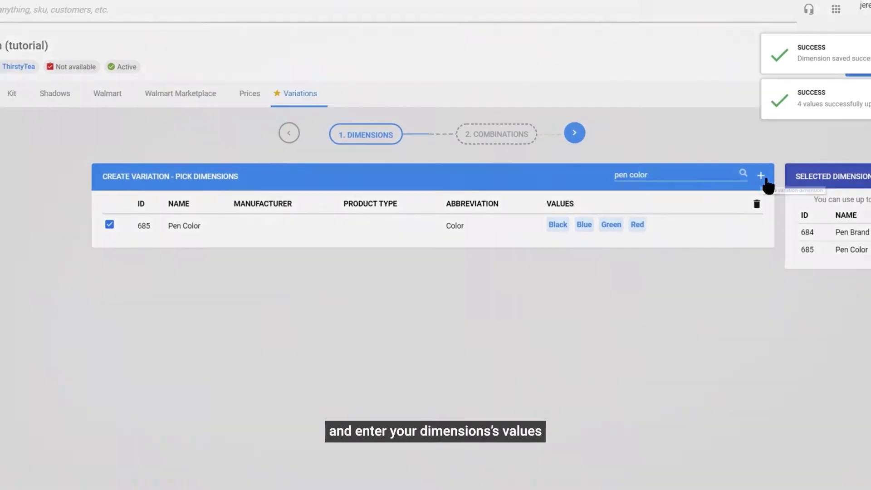
pyautogui.write('Pen')
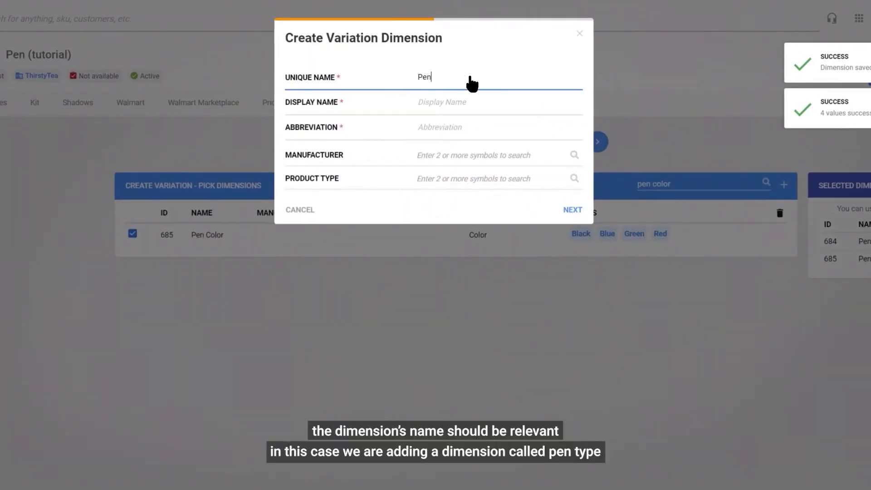
pyautogui.write(' Type')
pyautogui.click(478, 104)
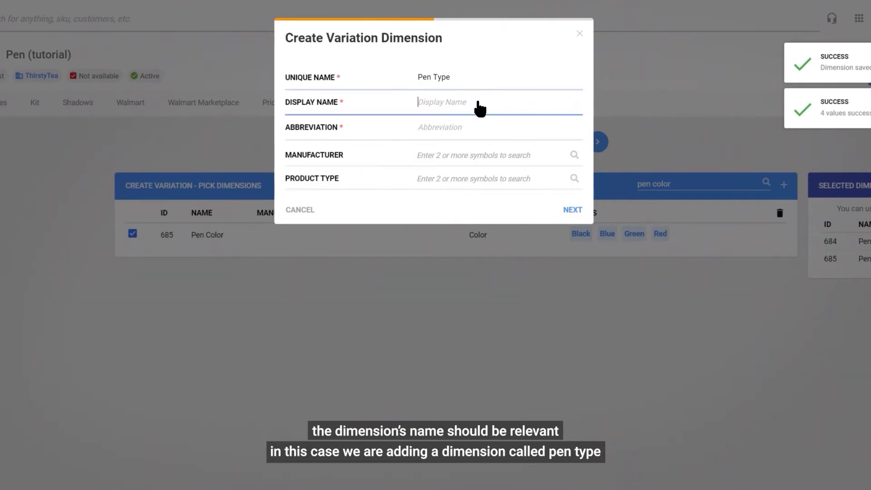
pyautogui.write('Pen Type')
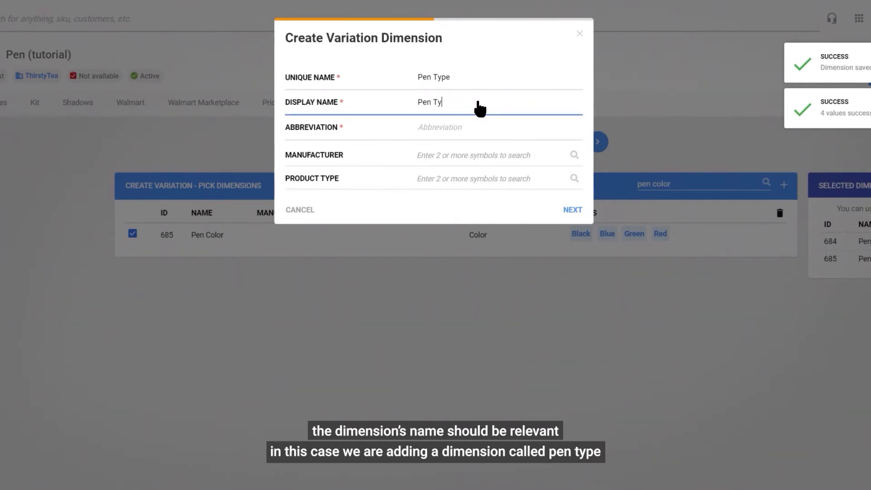
pyautogui.click(479, 132)
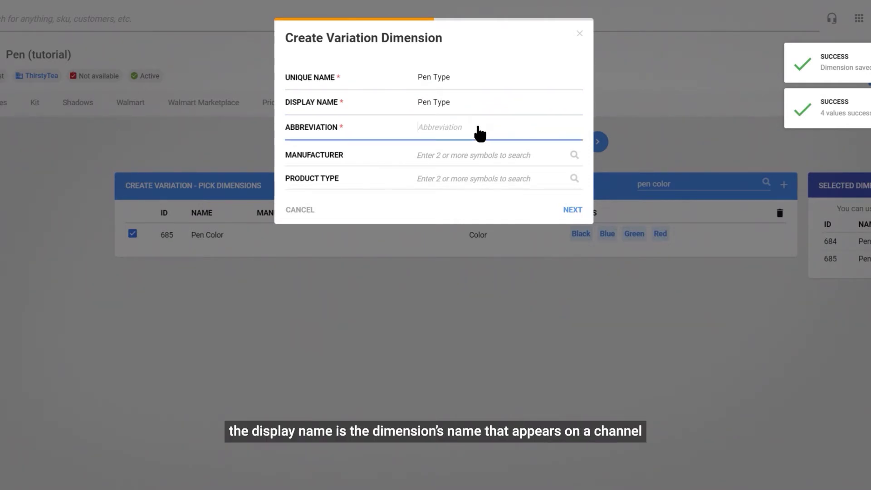
pyautogui.write('PT')
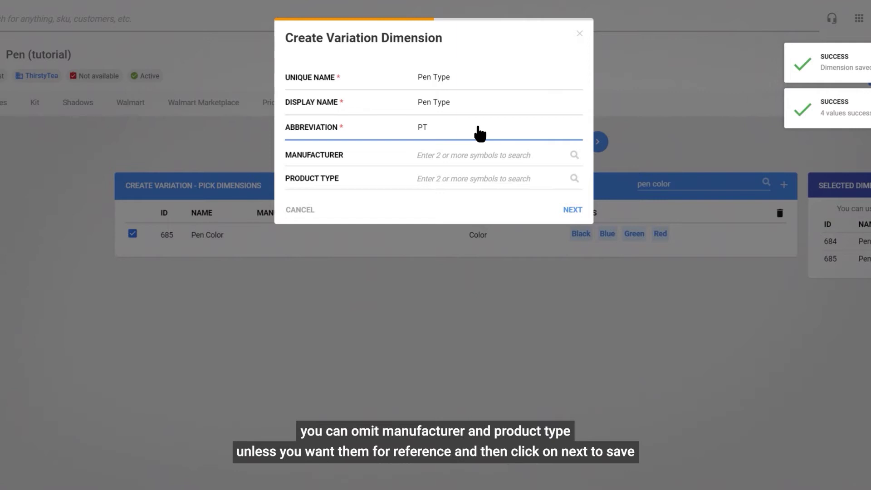
# Save the Pen Type dimension and add the value Ballpoint with abbreviation BP.
pyautogui.click(573, 210)
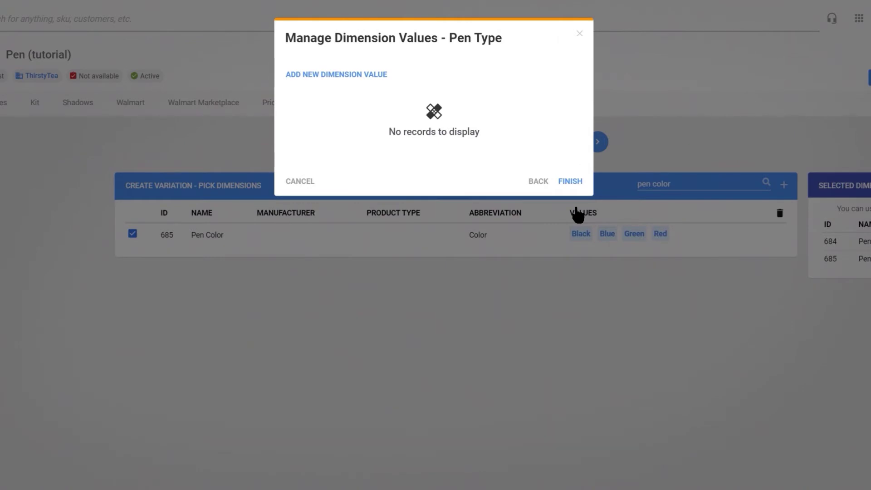
pyautogui.click(381, 77)
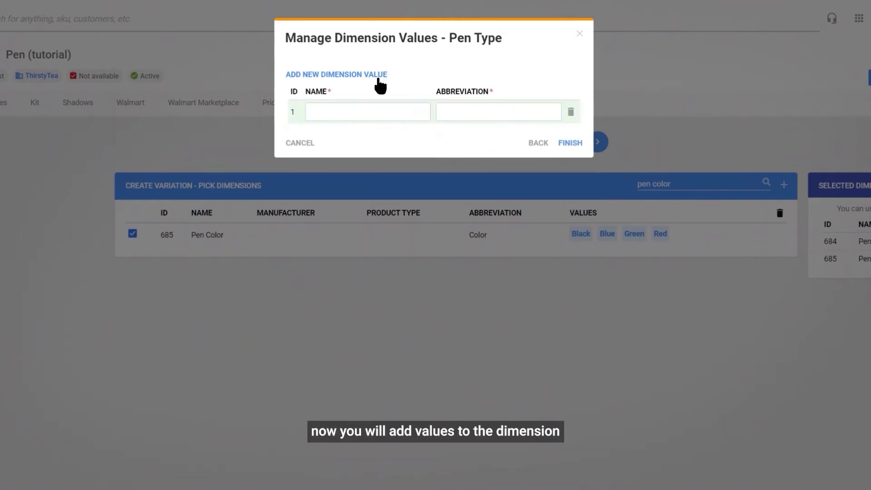
pyautogui.click(369, 112)
pyautogui.write('Ball')
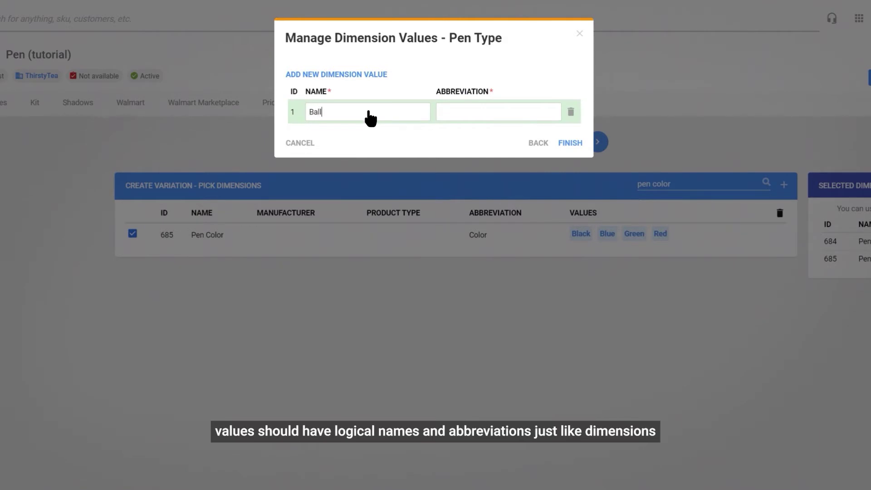
pyautogui.write('point')
pyautogui.click(528, 117)
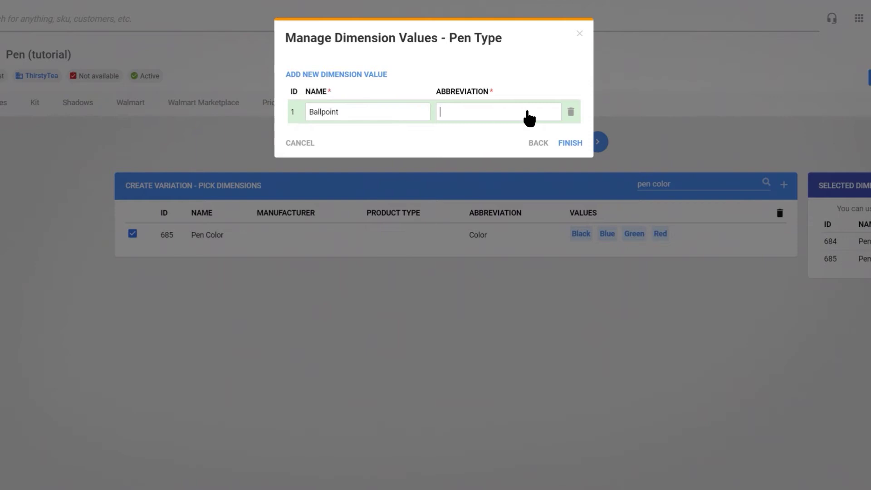
pyautogui.write('BP')
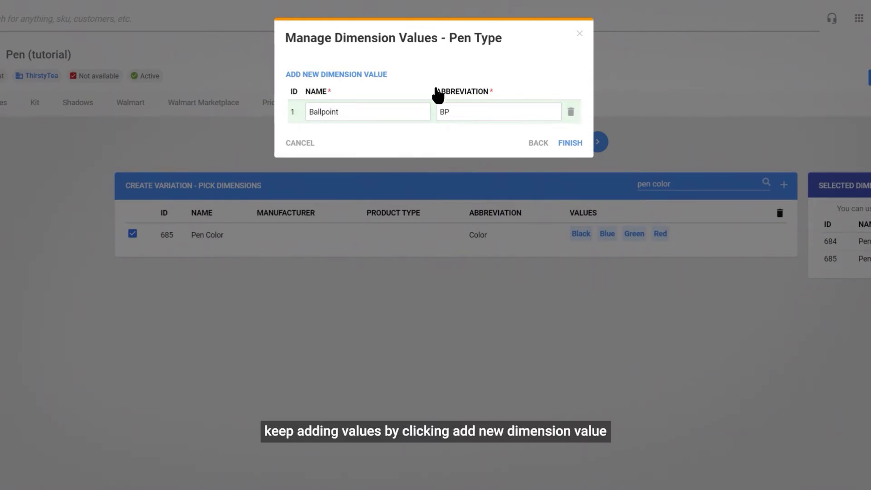
# Add Fountain with abbreviation F as the second value and save both values.
pyautogui.click(383, 75)
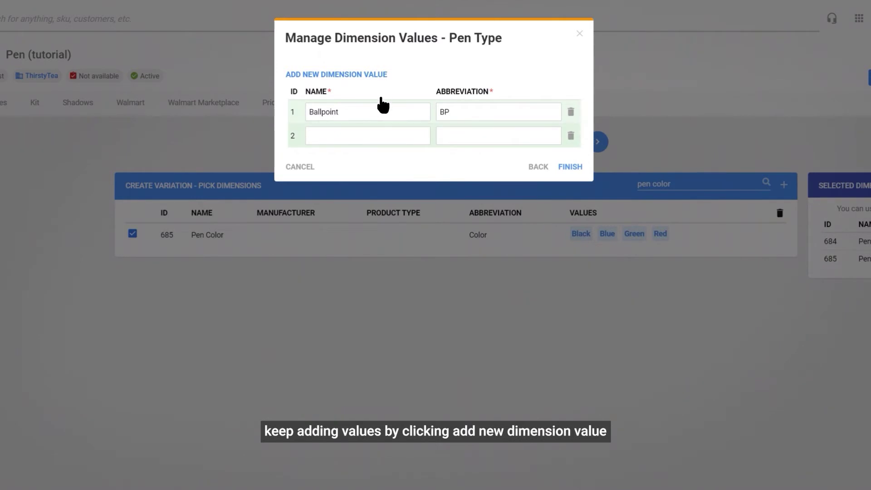
pyautogui.click(383, 140)
pyautogui.write('Fountain')
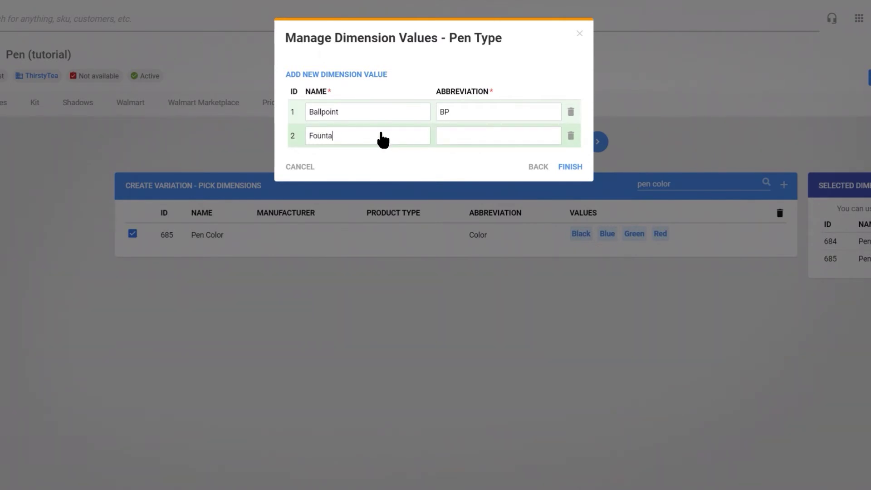
pyautogui.write('F')
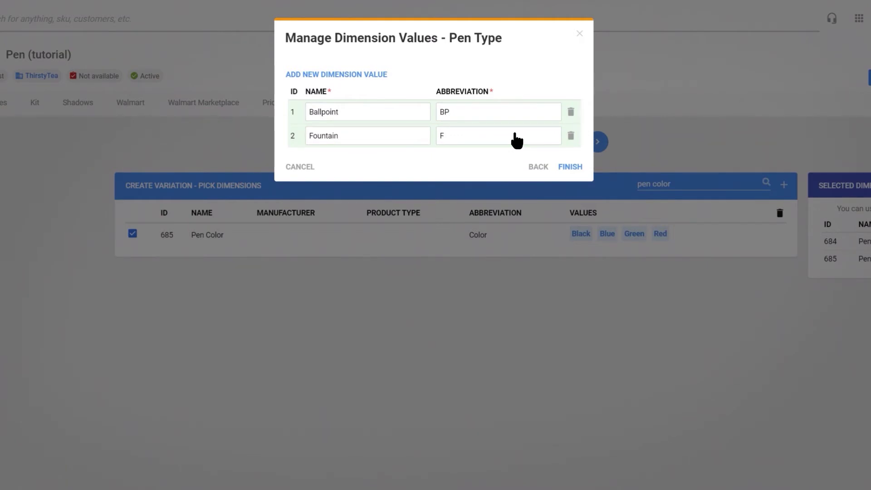
pyautogui.click(577, 167)
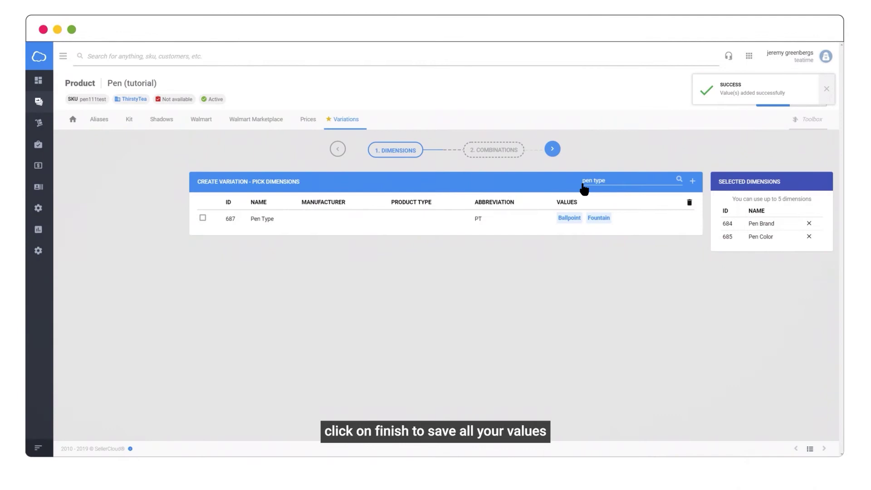
# Select Pen Type as the third dimension and use Pen Color for images, generating 24 combinations.
pyautogui.click(203, 218)
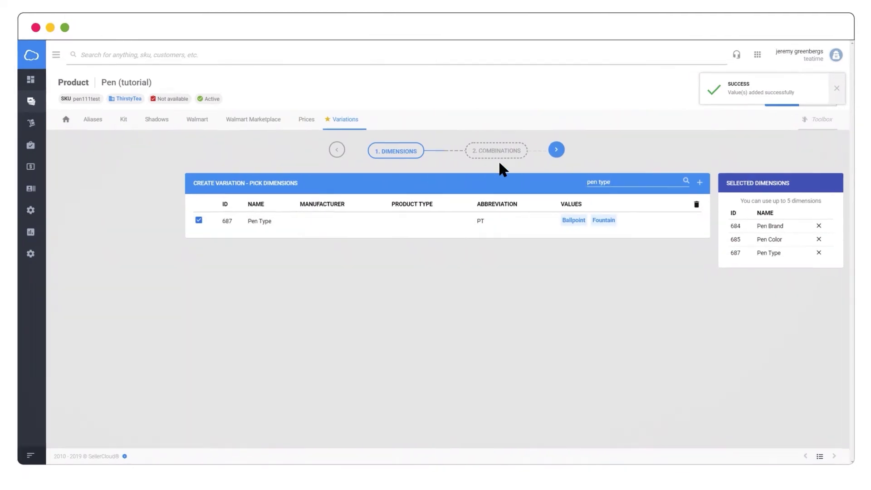
pyautogui.click(556, 150)
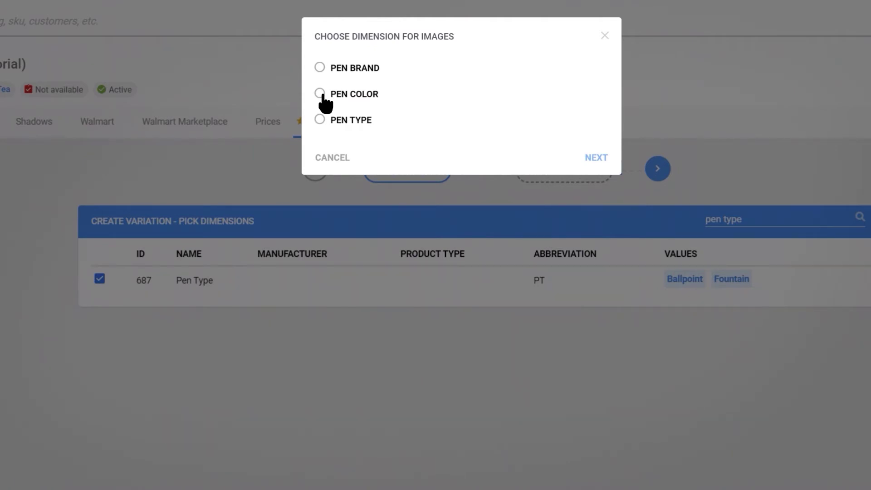
pyautogui.click(320, 93)
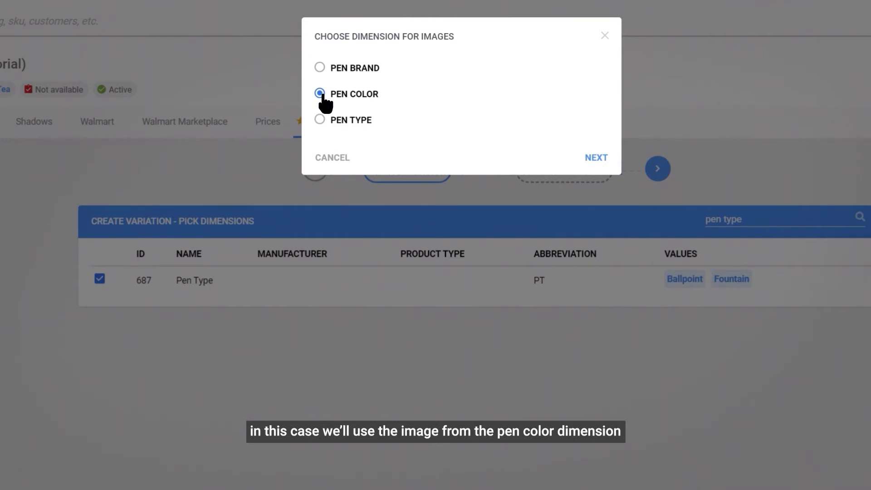
pyautogui.click(597, 158)
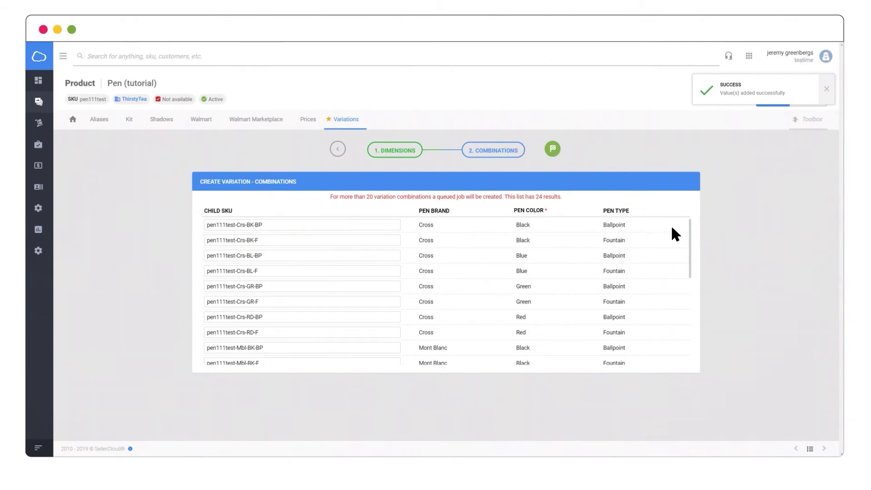
# Hide the Parker Red Fountain, Parker Blue Ballpoint, Mont Blanc Red Ballpoint and Mont Blanc Green Fountain combinations.
pyautogui.moveTo(688, 258)
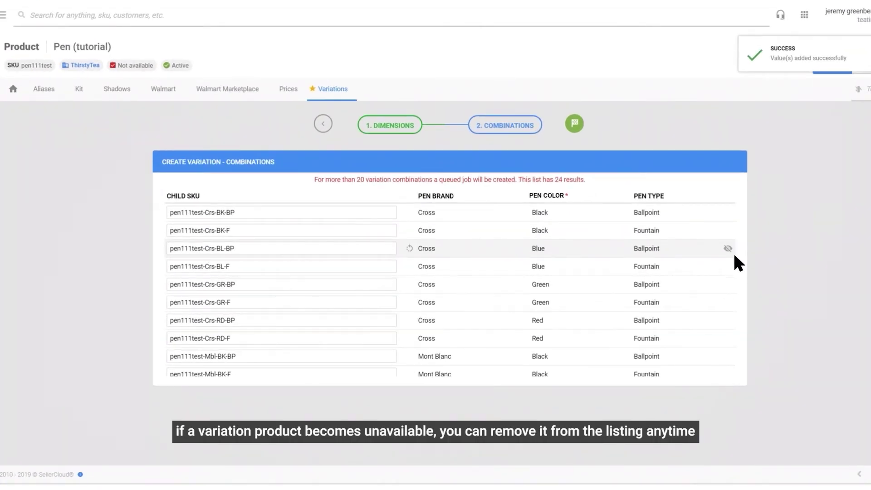
pyautogui.scroll(-6, 733, 281)
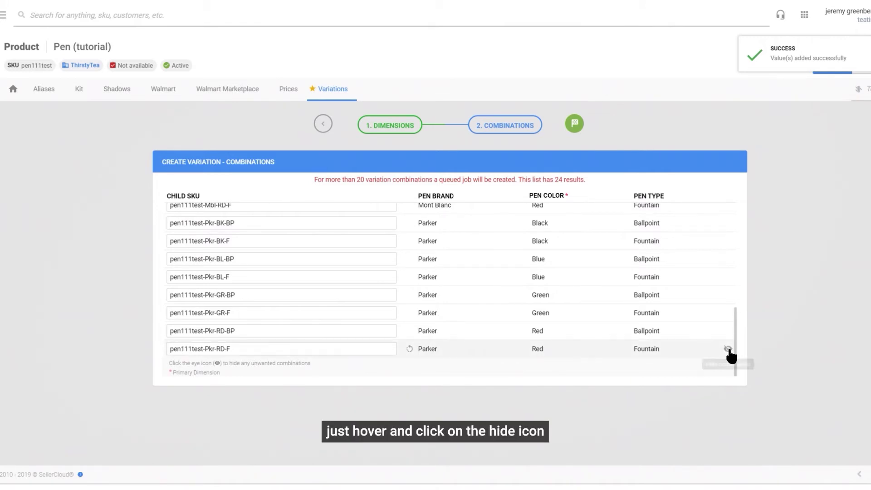
pyautogui.click(729, 350)
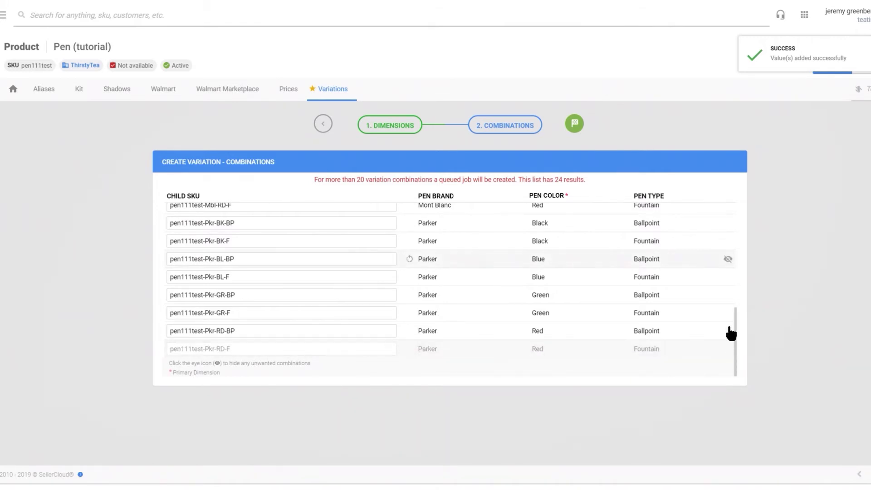
pyautogui.click(729, 261)
pyautogui.scroll(3, 731, 302)
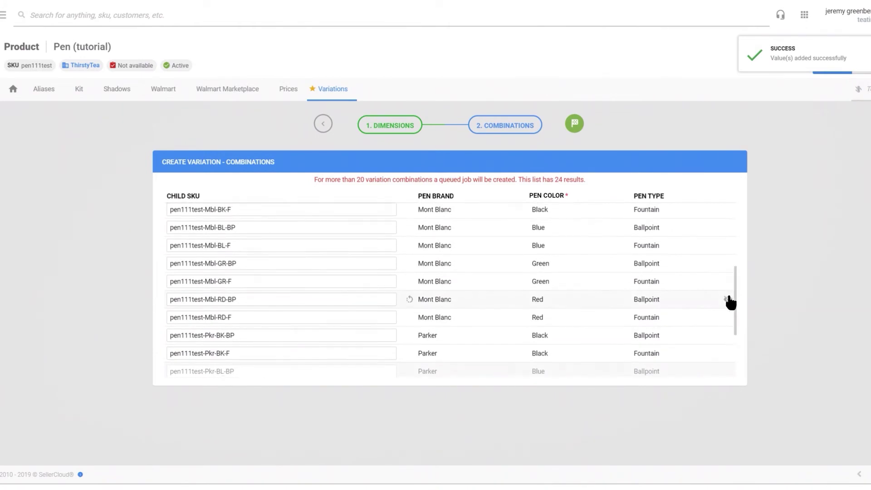
pyautogui.click(731, 302)
pyautogui.click(731, 281)
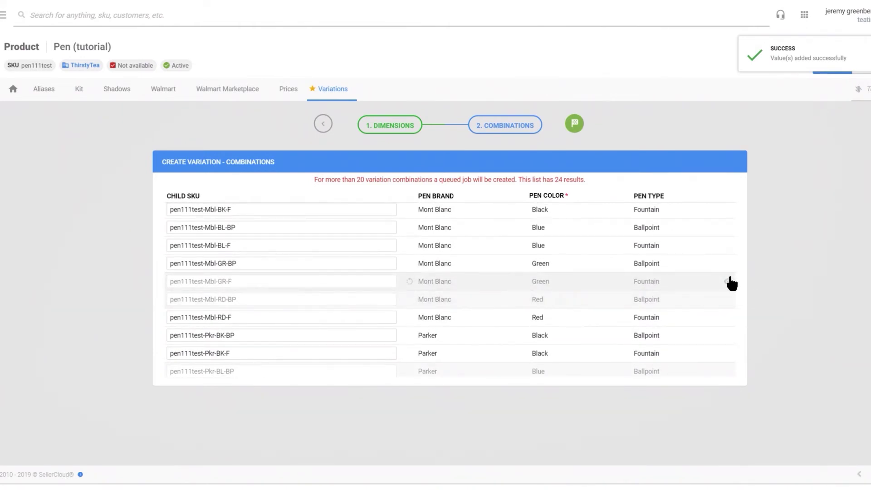
# Hide the Cross Green Fountain combination while keeping Cross Green Ballpoint shown.
pyautogui.scroll(4, 737, 245)
pyautogui.scroll(1, 738, 233)
pyautogui.click(729, 287)
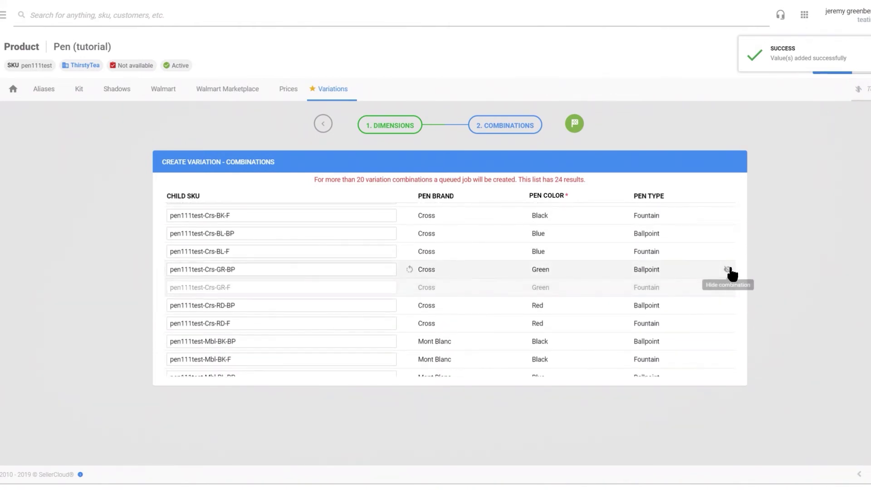
pyautogui.click(729, 270)
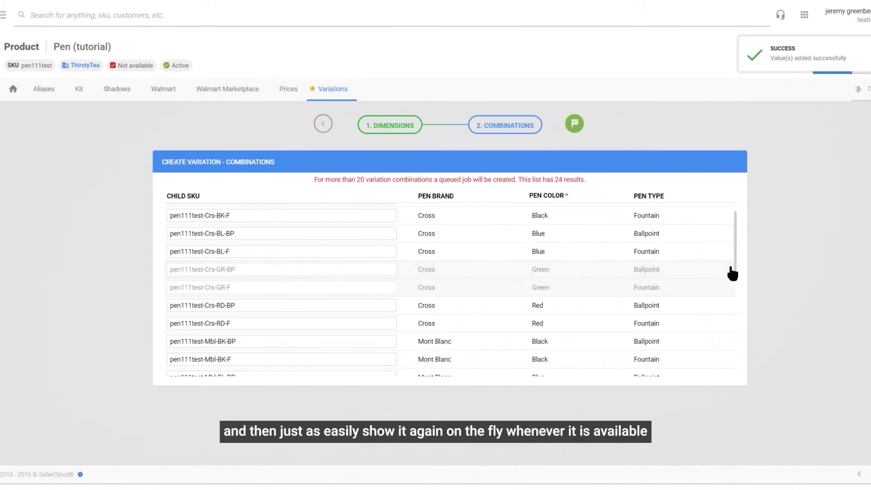
pyautogui.click(732, 271)
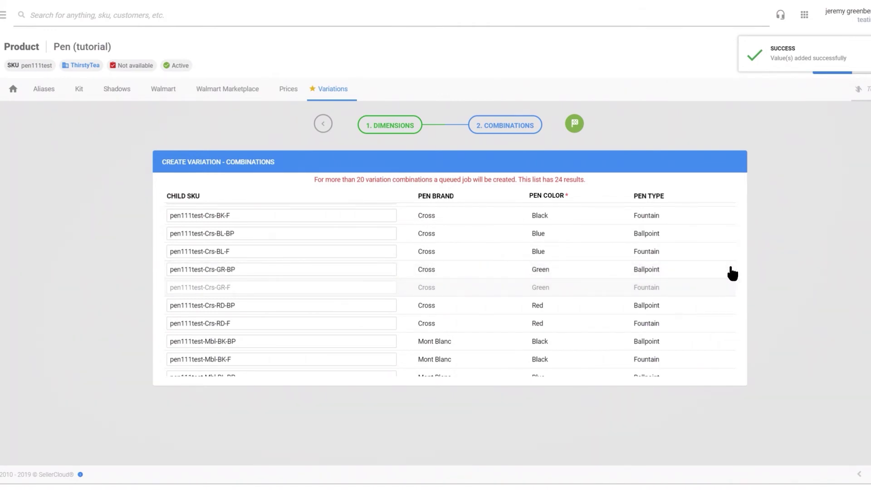
# Create the variation from the chosen combinations and upload pen_BLACK.jpg as the Black colour image.
pyautogui.click(580, 128)
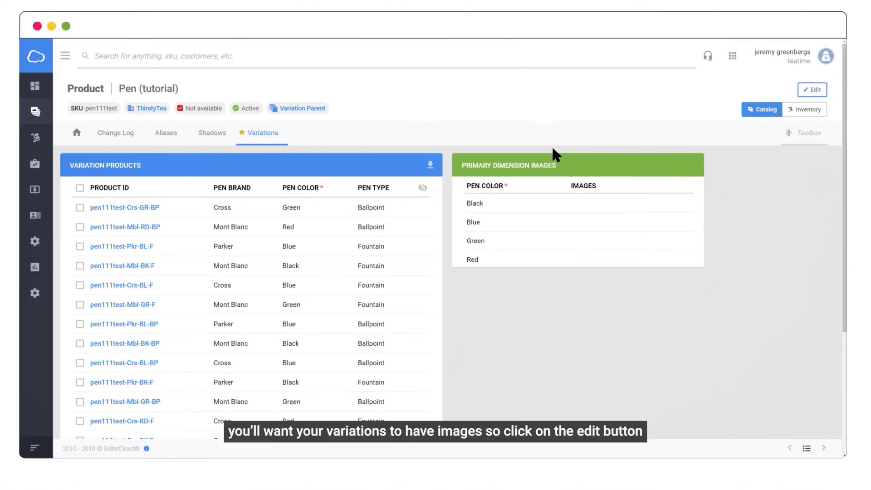
pyautogui.click(814, 90)
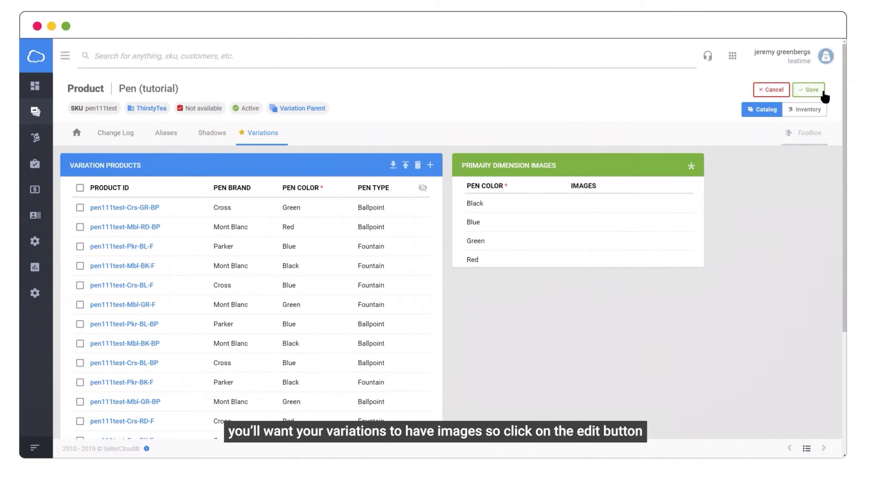
pyautogui.moveTo(674, 205)
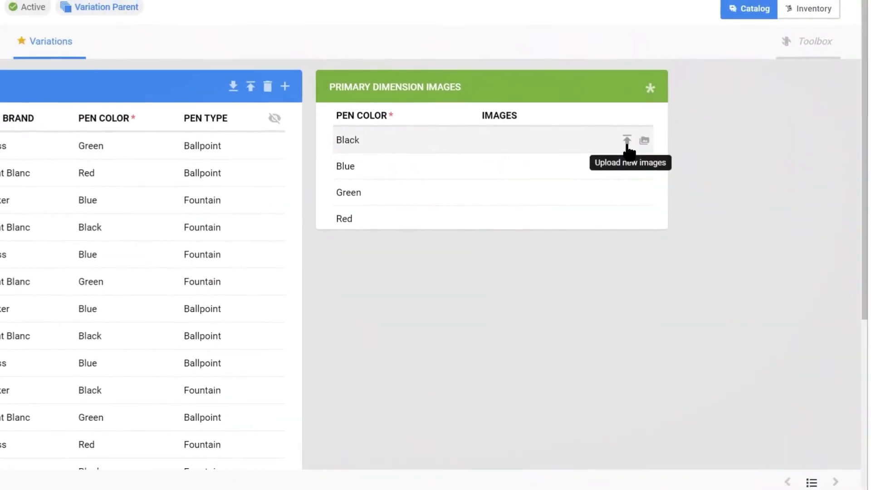
pyautogui.click(613, 124)
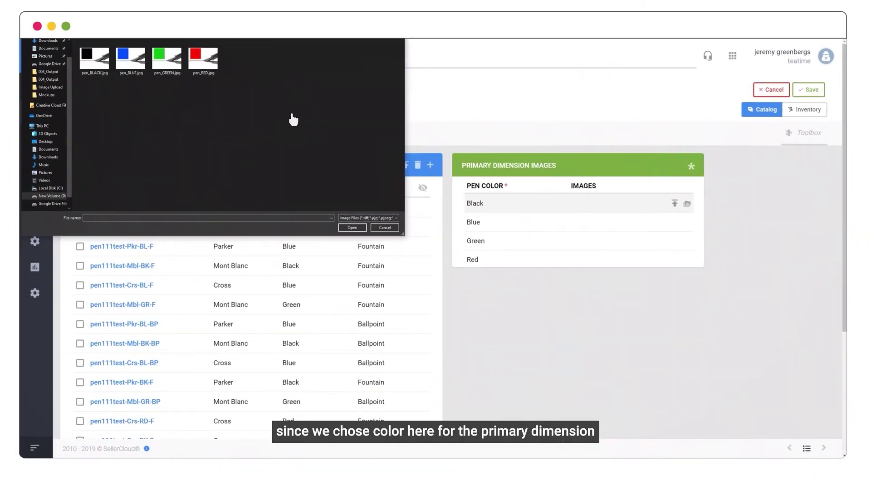
pyautogui.click(84, 61)
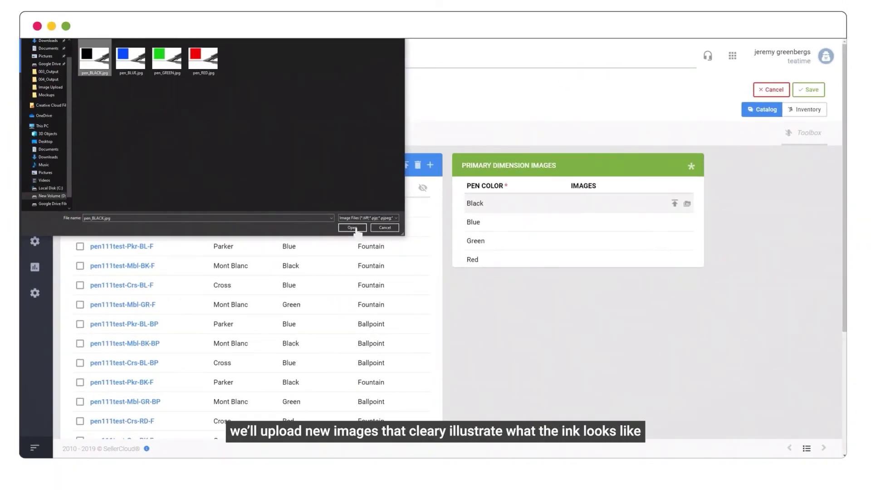
pyautogui.click(356, 229)
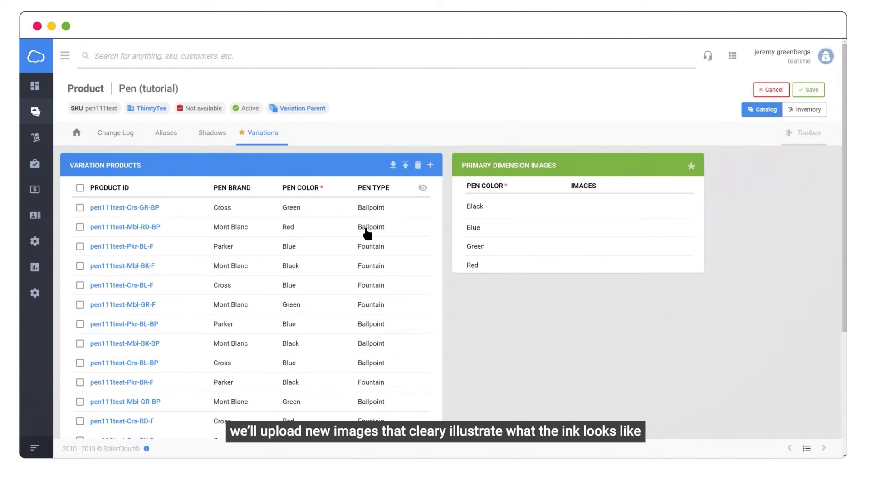
# Upload pen_BLUE.jpg, pen_GREEN.jpg and pen_RED.jpg as the Blue, Green and Red colour images.
pyautogui.click(676, 229)
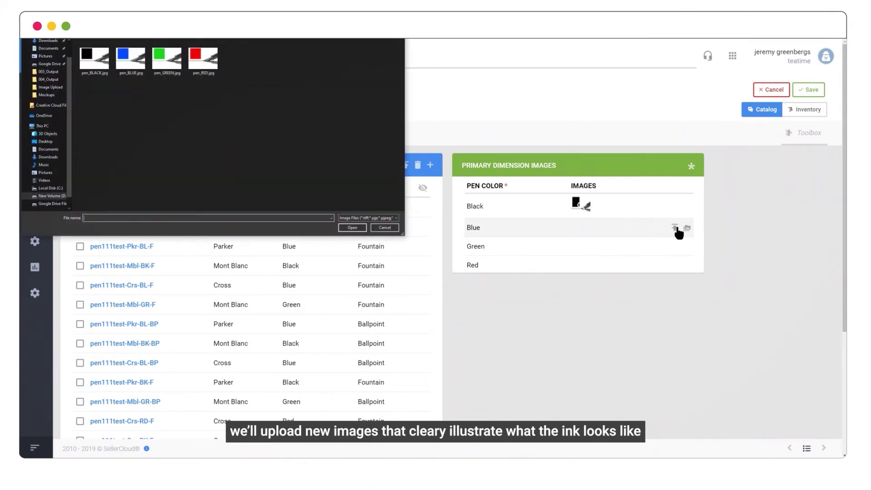
pyautogui.click(130, 59)
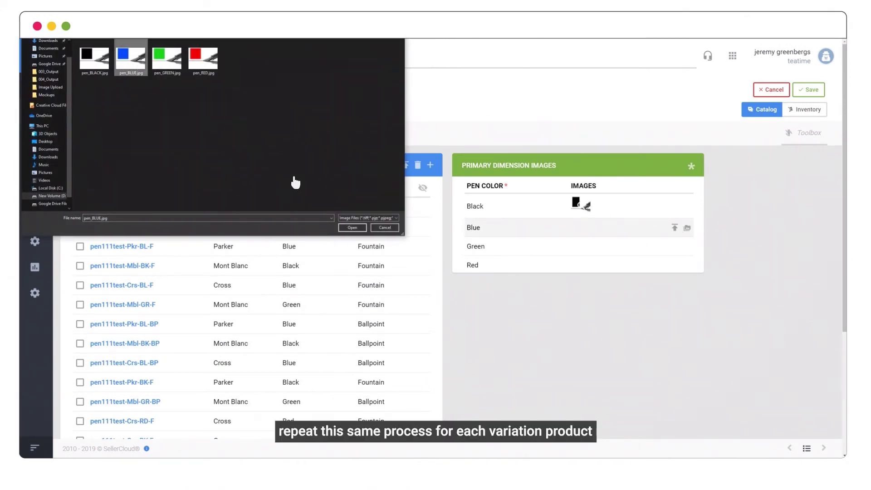
pyautogui.click(358, 227)
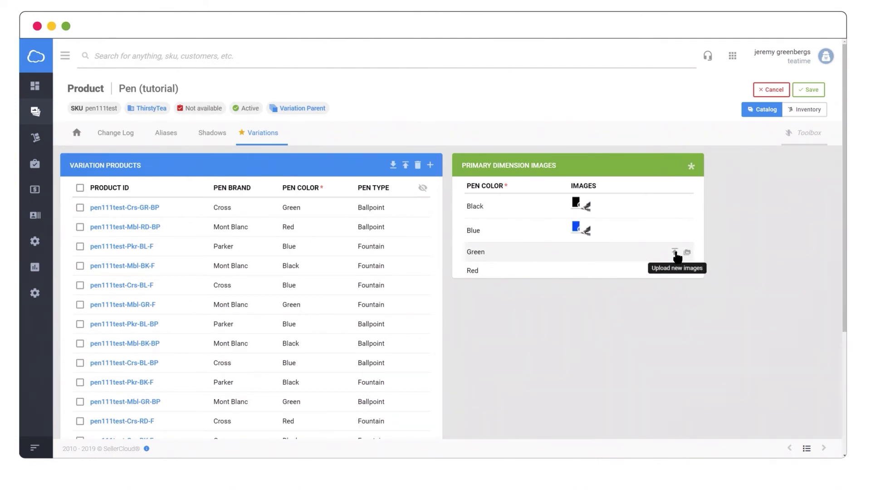
pyautogui.click(675, 253)
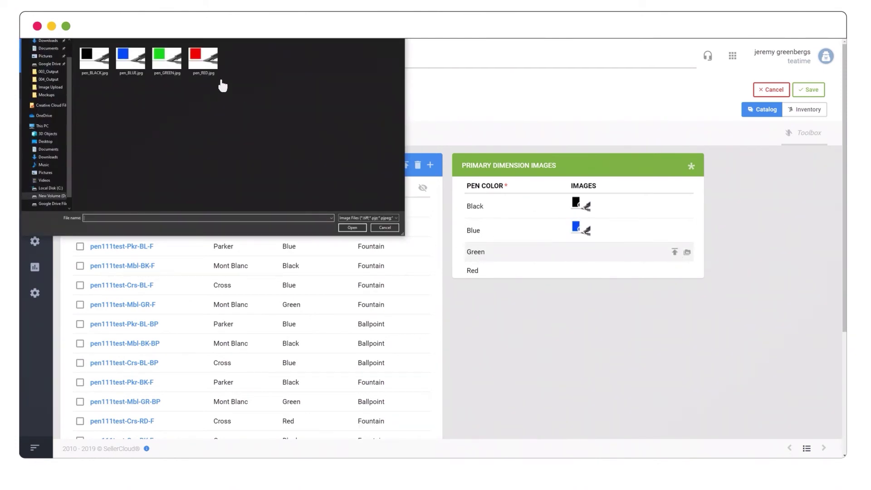
pyautogui.click(167, 59)
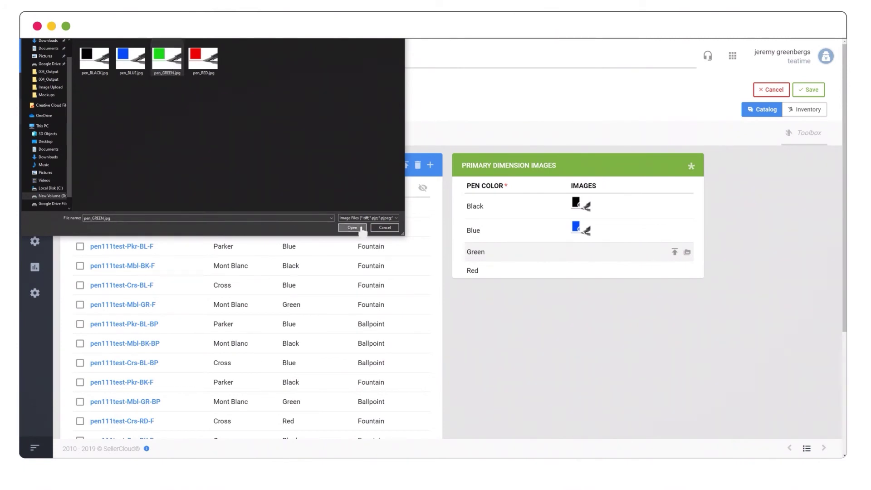
pyautogui.click(362, 229)
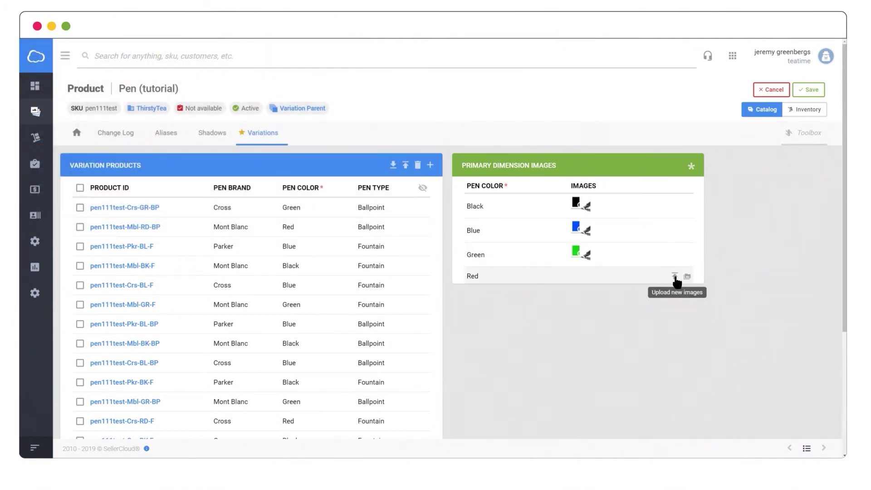
pyautogui.click(675, 277)
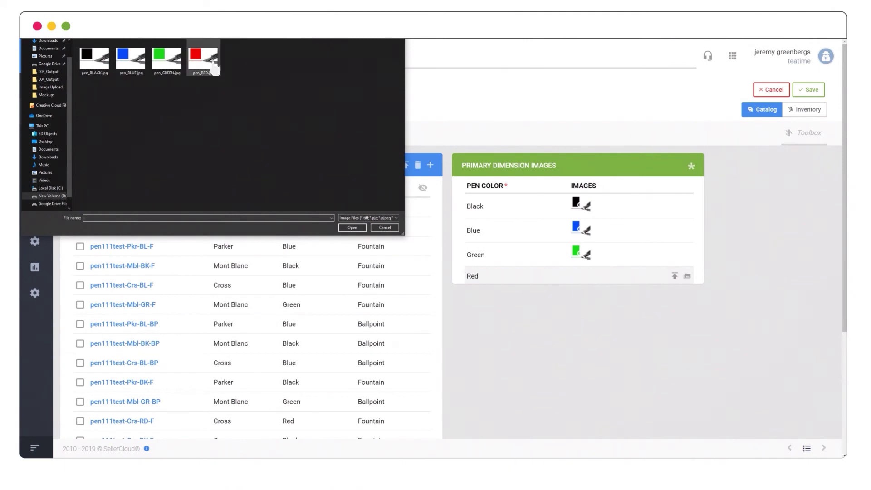
pyautogui.click(215, 69)
pyautogui.click(358, 228)
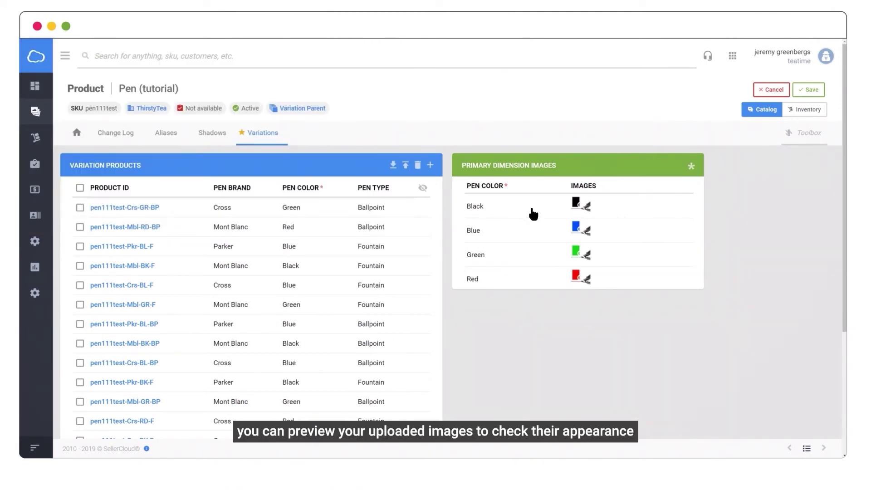
pyautogui.click(586, 209)
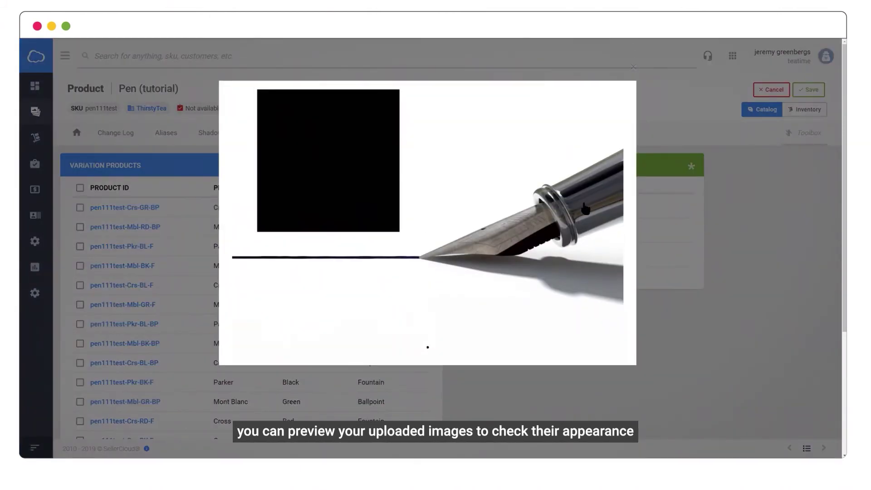
pyautogui.click(586, 208)
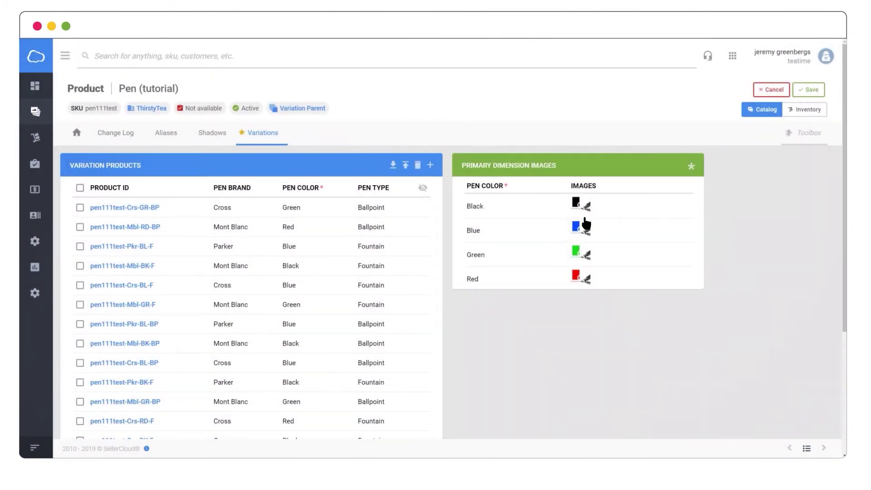
pyautogui.click(587, 237)
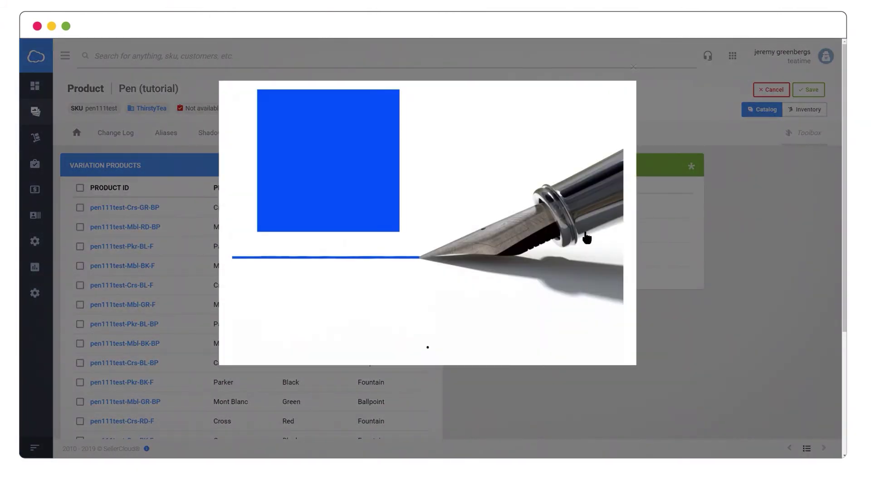
pyautogui.click(587, 237)
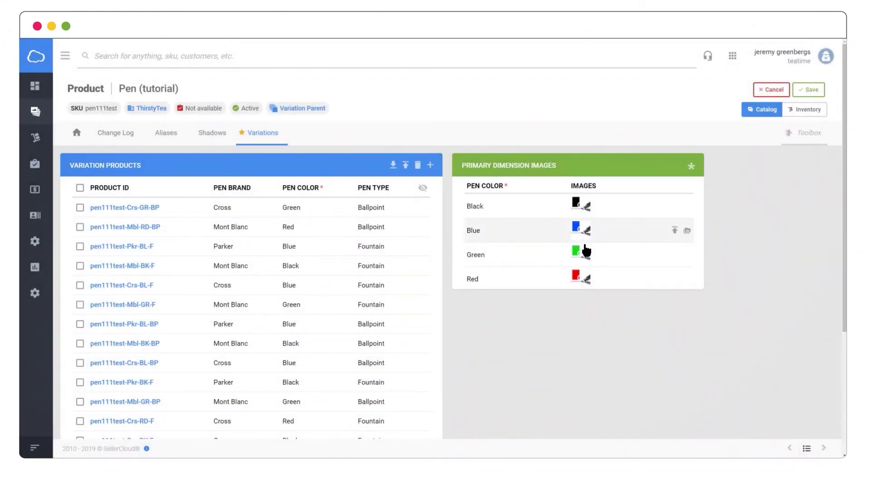
pyautogui.click(586, 260)
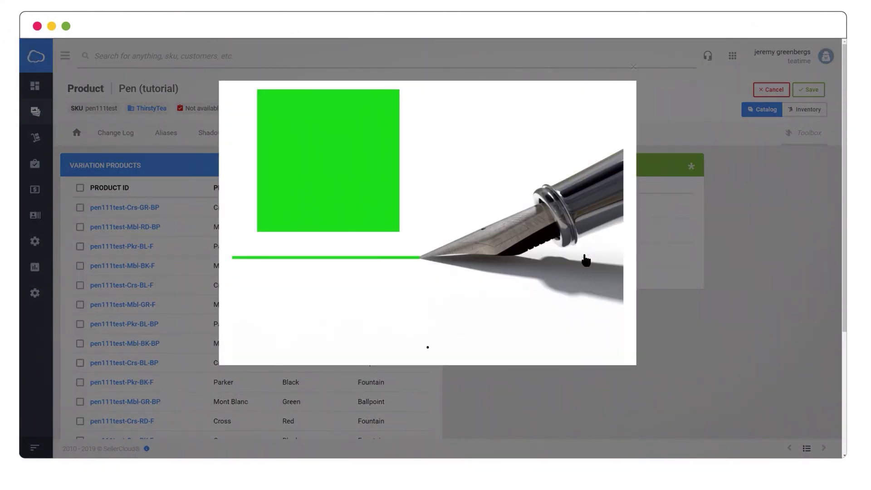
pyautogui.click(586, 260)
pyautogui.click(586, 280)
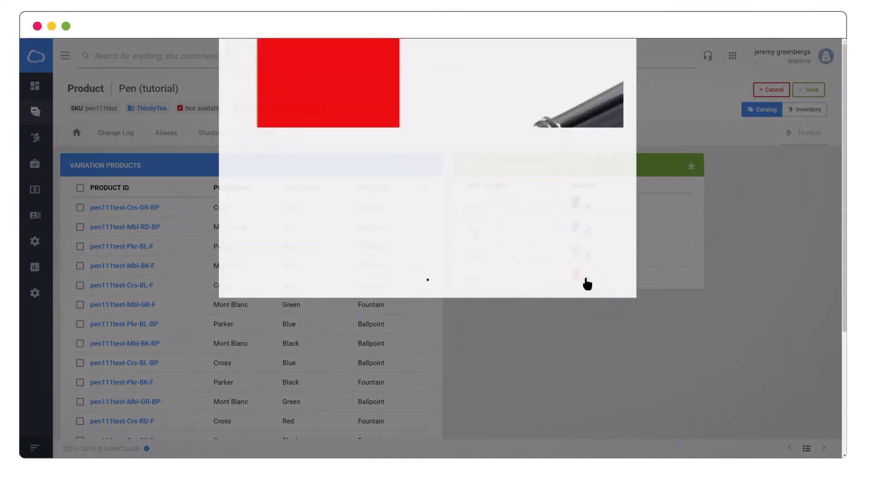
pyautogui.click(587, 284)
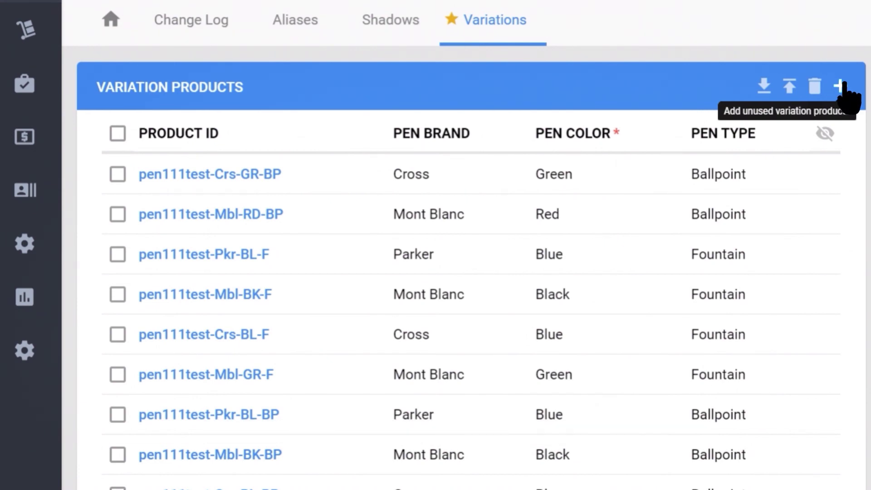
# From the unused variation products, select Parker-Green-Fountain and Parker-Red-Ballpoint and add them to the variation.
pyautogui.click(842, 88)
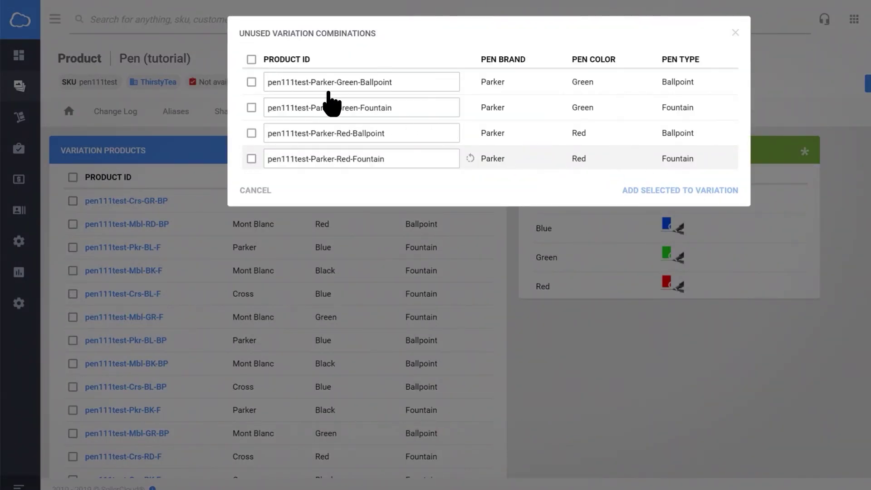
pyautogui.click(252, 107)
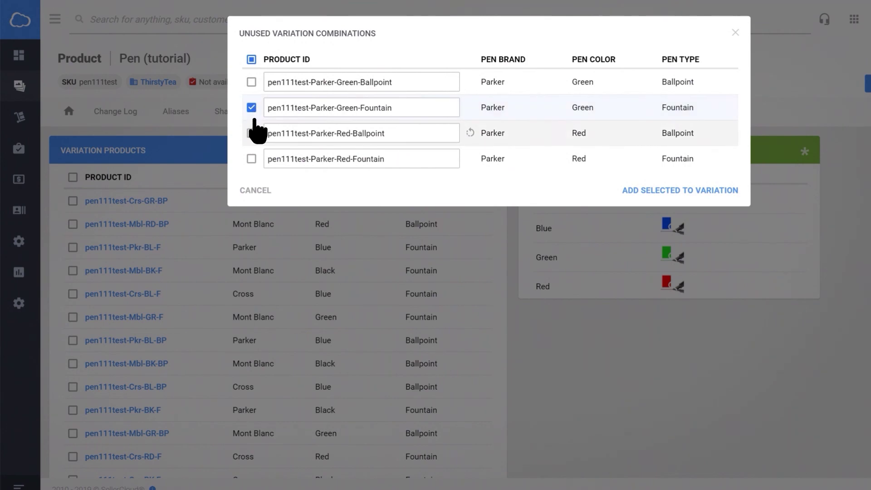
pyautogui.click(252, 134)
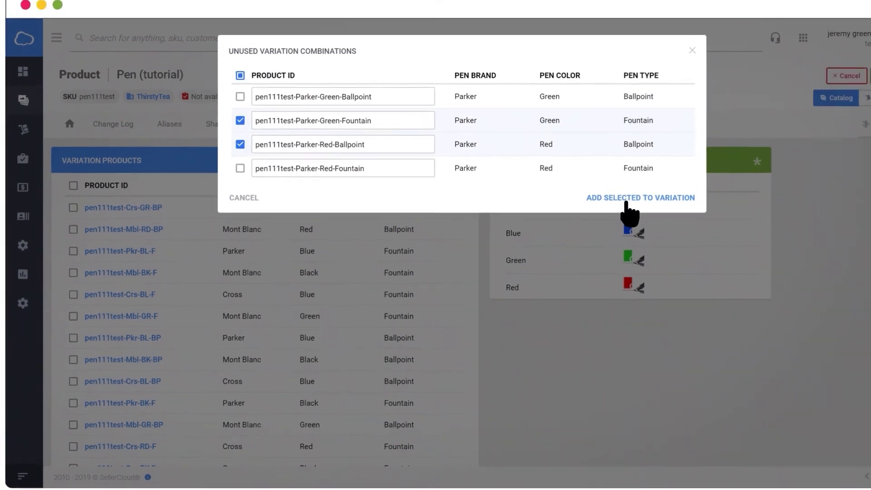
pyautogui.click(626, 200)
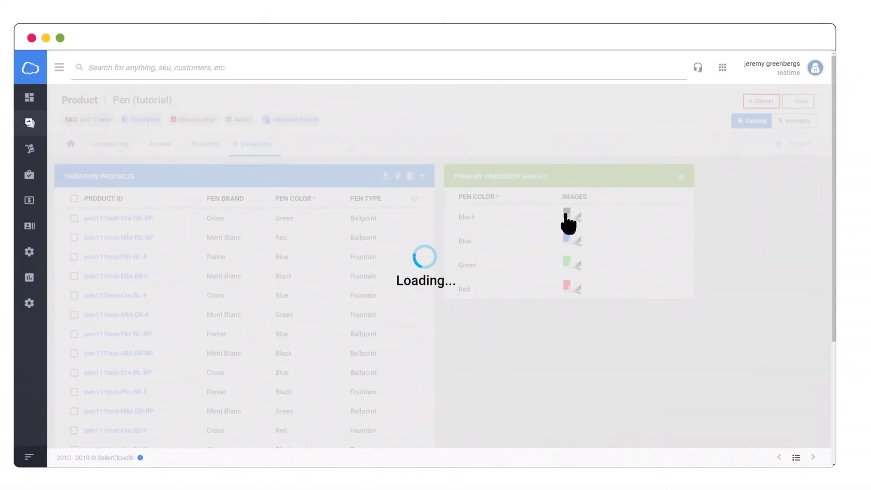